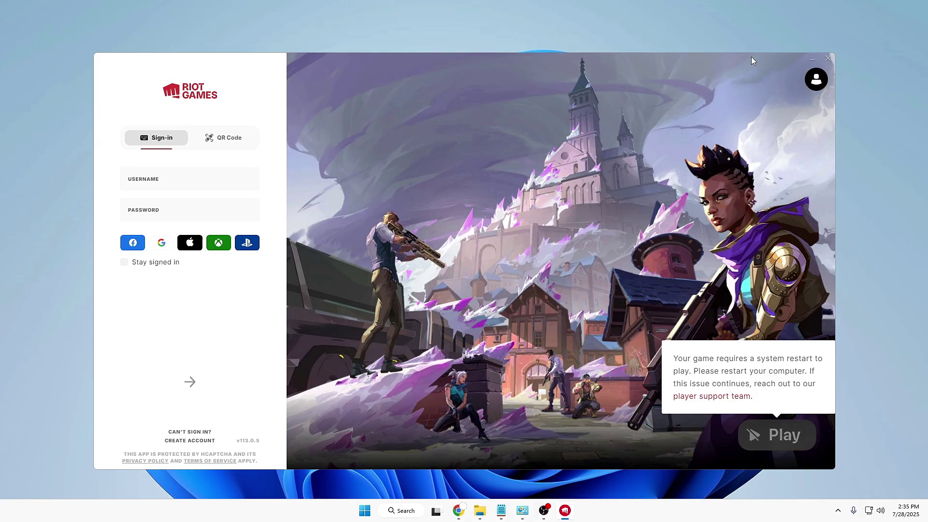
Close the Riot Games sign-in window and end the Riot Client process in Task Manager.
{"action": "left_click", "coordinate": [828, 59]}
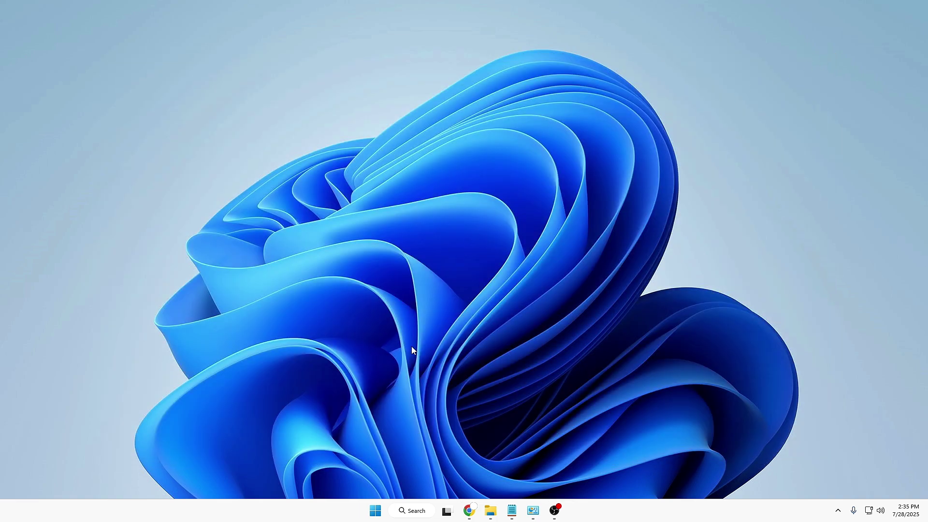
{"action": "right_click", "coordinate": [334, 510]}
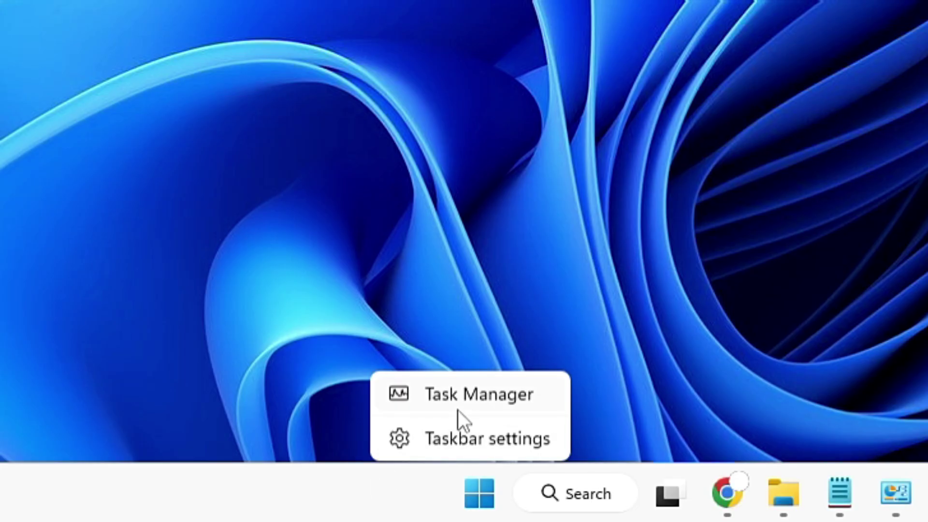
{"action": "left_click", "coordinate": [457, 406]}
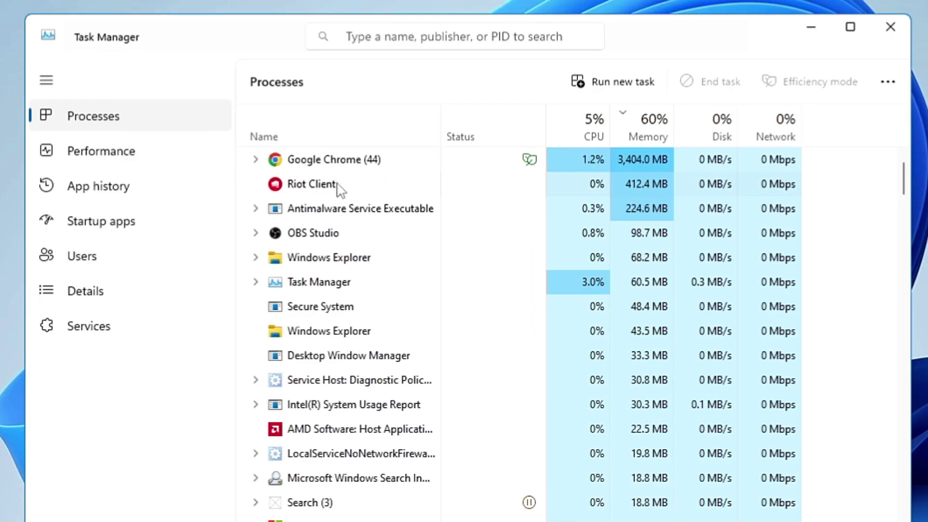
{"action": "right_click", "coordinate": [338, 188]}
{"action": "left_click", "coordinate": [386, 198]}
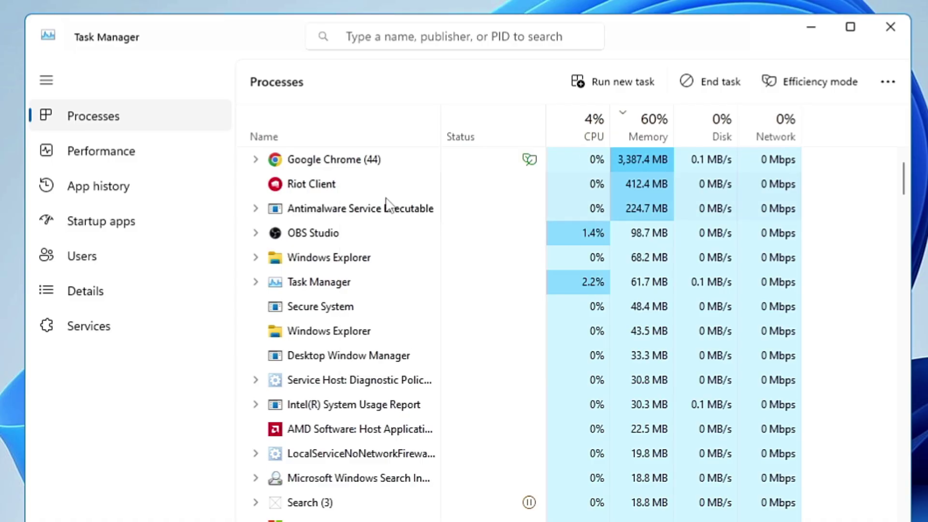
Check the remaining background processes for leftover Riot Games tasks and close Task Manager.
{"action": "scroll", "coordinate": [386, 205], "scroll_direction": "down", "scroll_amount": 15}
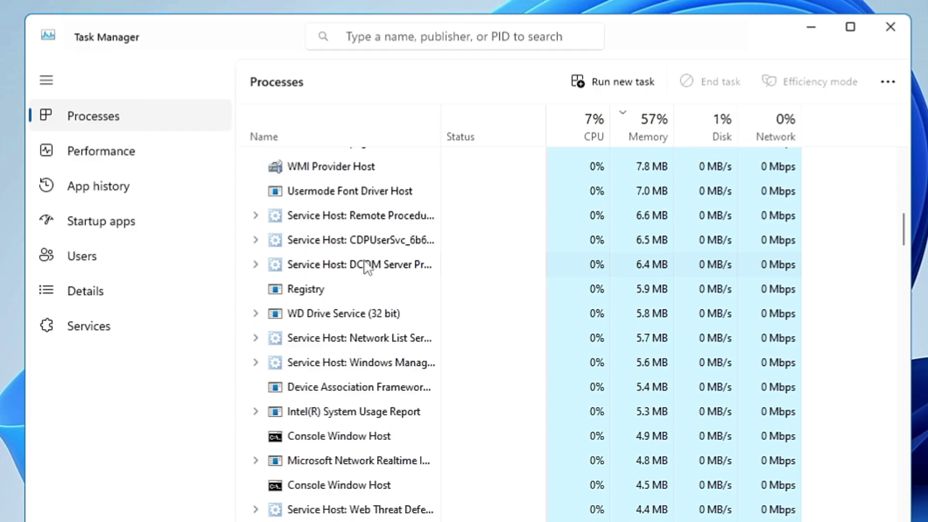
{"action": "scroll", "coordinate": [360, 271], "scroll_direction": "down", "scroll_amount": 8}
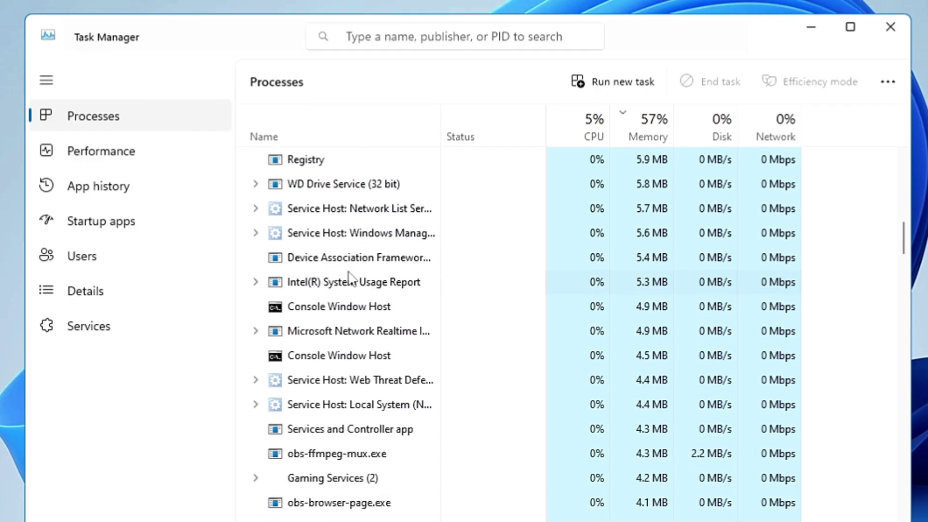
{"action": "right_click", "coordinate": [348, 349]}
{"action": "left_click", "coordinate": [397, 357]}
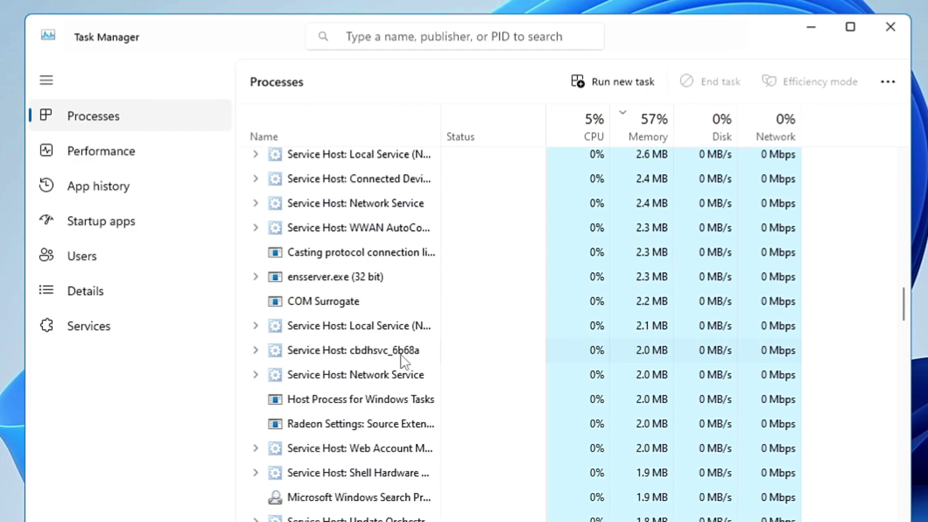
{"action": "scroll", "coordinate": [402, 360], "scroll_direction": "down", "scroll_amount": 6}
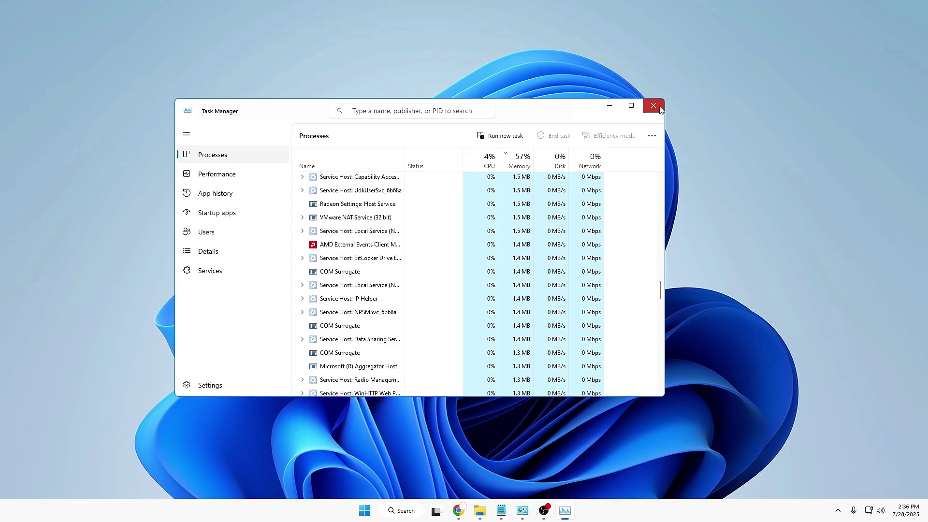
{"action": "left_click", "coordinate": [891, 26]}
Open the installed apps list in Windows Settings and uninstall VALORANT.
{"action": "right_click", "coordinate": [375, 511]}
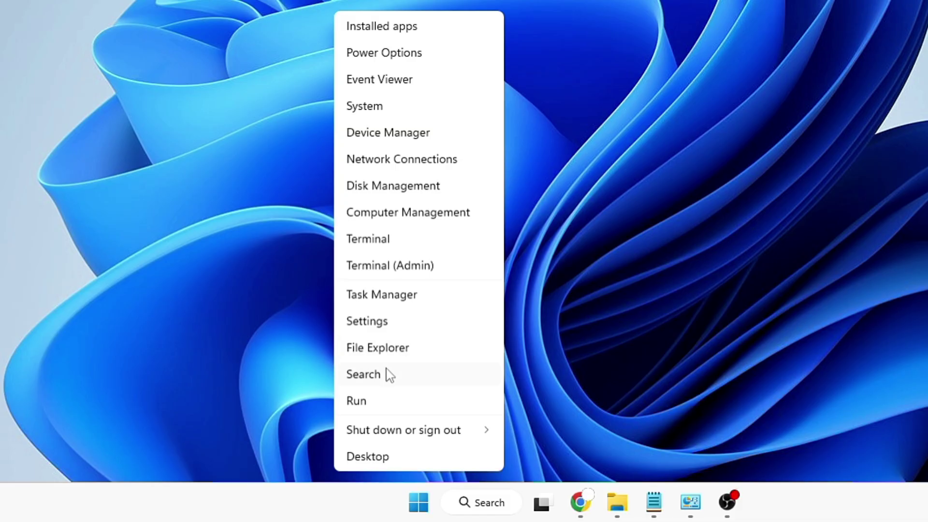
{"action": "left_click", "coordinate": [391, 322]}
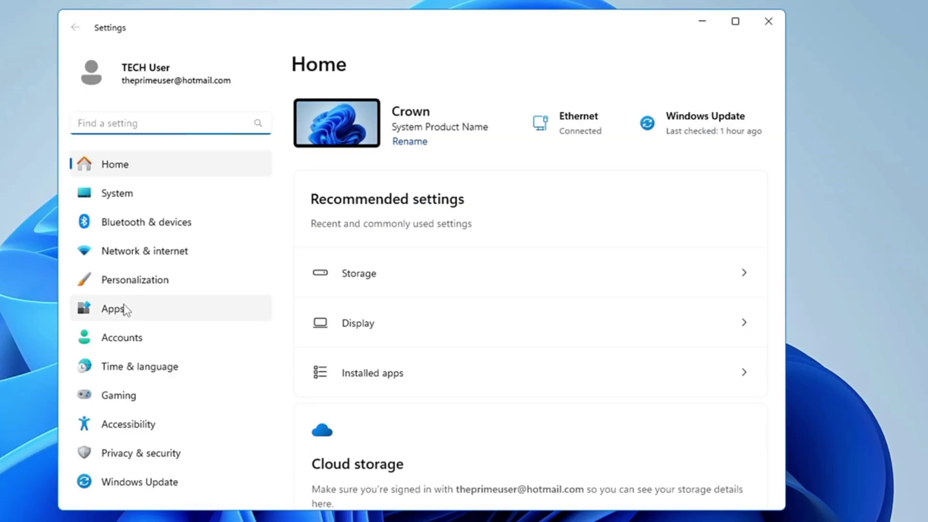
{"action": "left_click", "coordinate": [125, 312]}
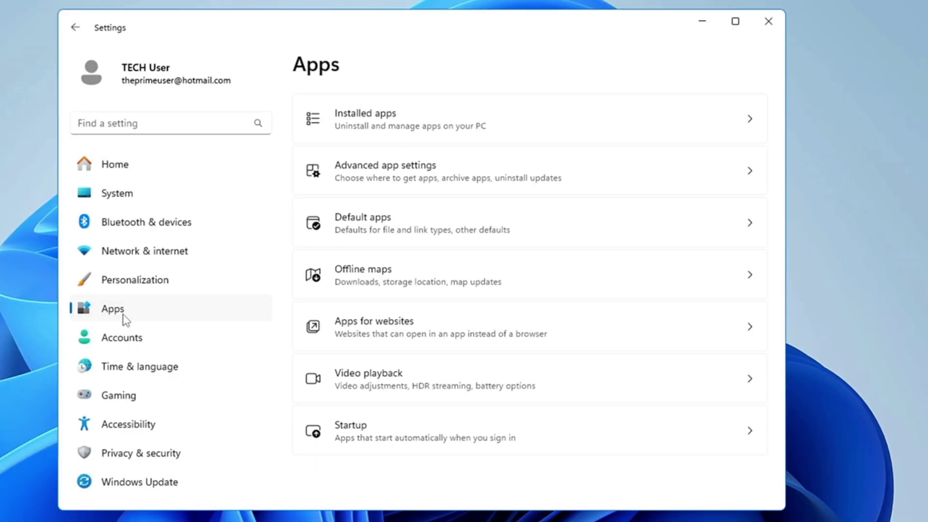
{"action": "left_click", "coordinate": [399, 126]}
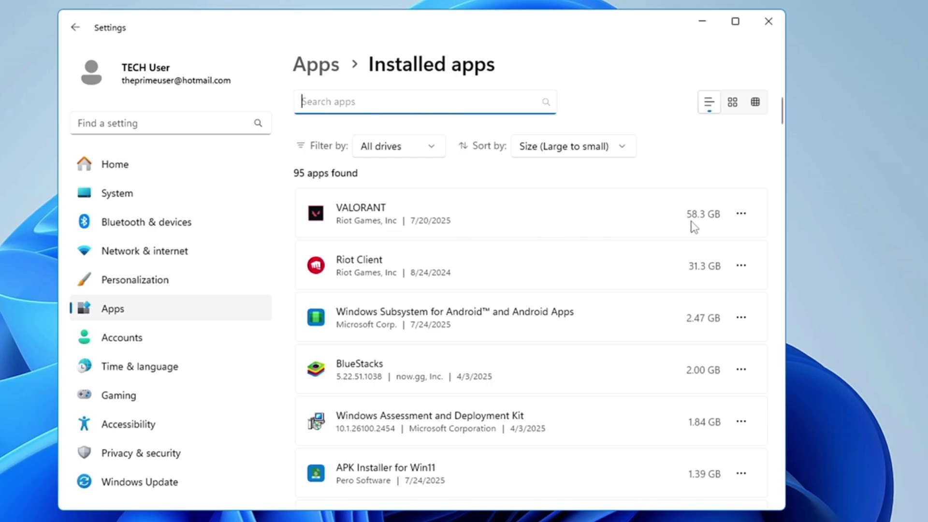
{"action": "left_click", "coordinate": [741, 214]}
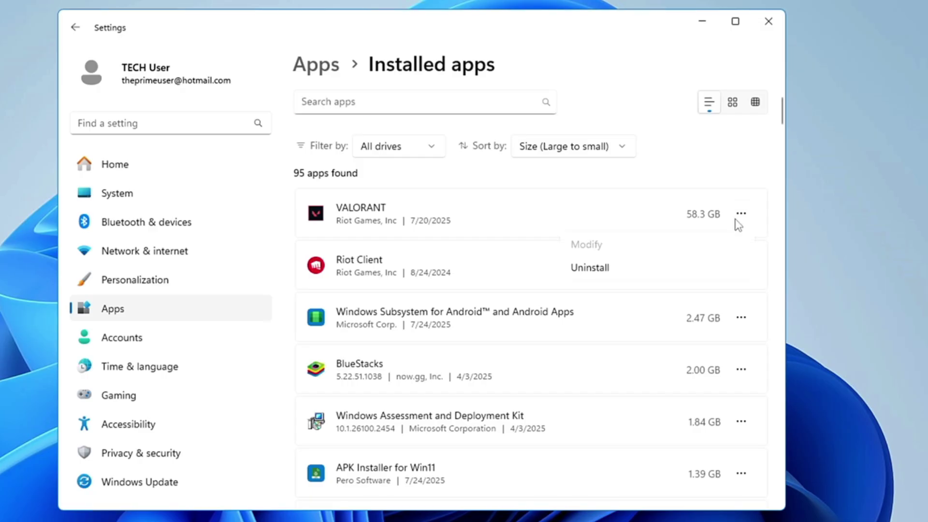
{"action": "left_click", "coordinate": [590, 268]}
{"action": "left_click", "coordinate": [711, 292]}
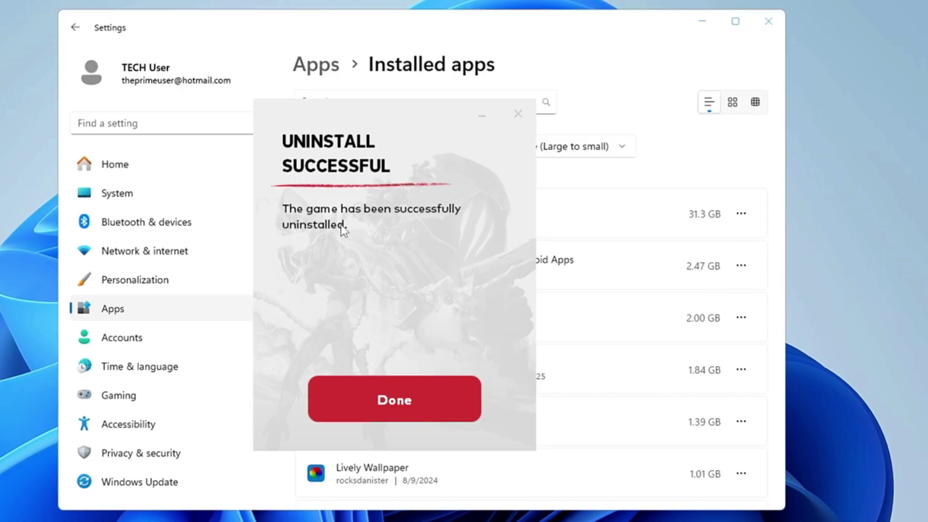
{"action": "left_click", "coordinate": [394, 399]}
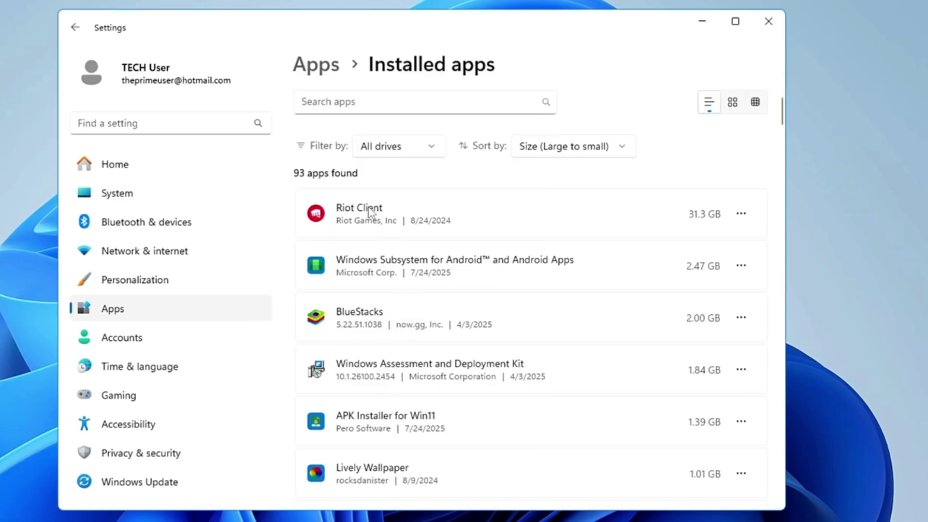
Uninstall Riot Client from the installed apps and close Settings.
{"action": "left_click", "coordinate": [741, 214]}
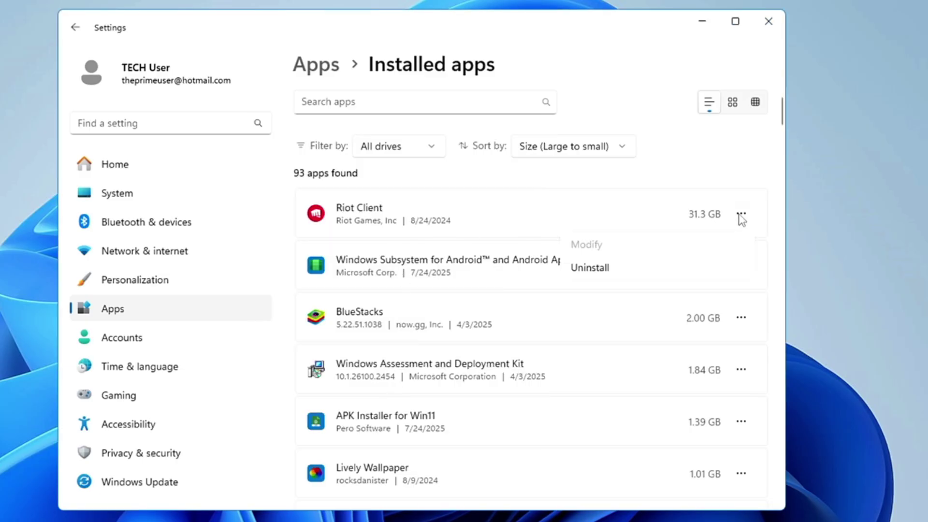
{"action": "left_click", "coordinate": [623, 265]}
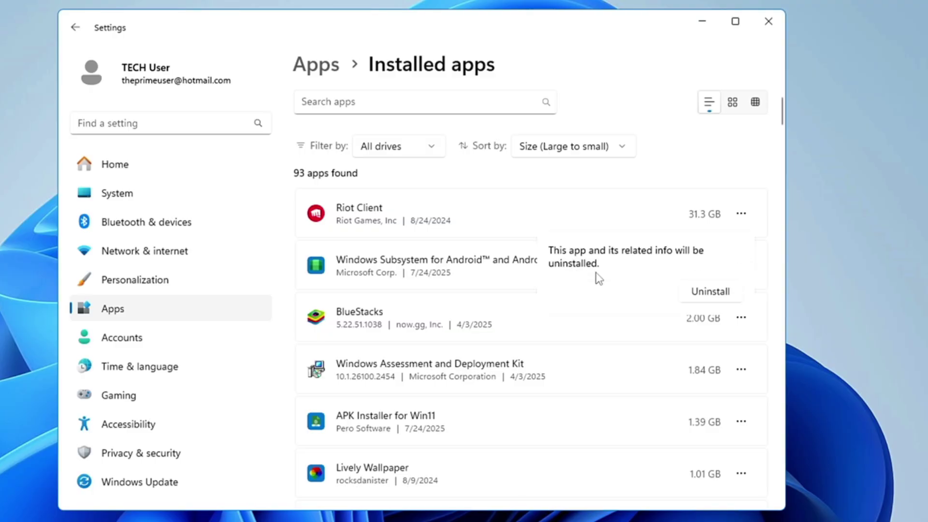
{"action": "left_click", "coordinate": [710, 291]}
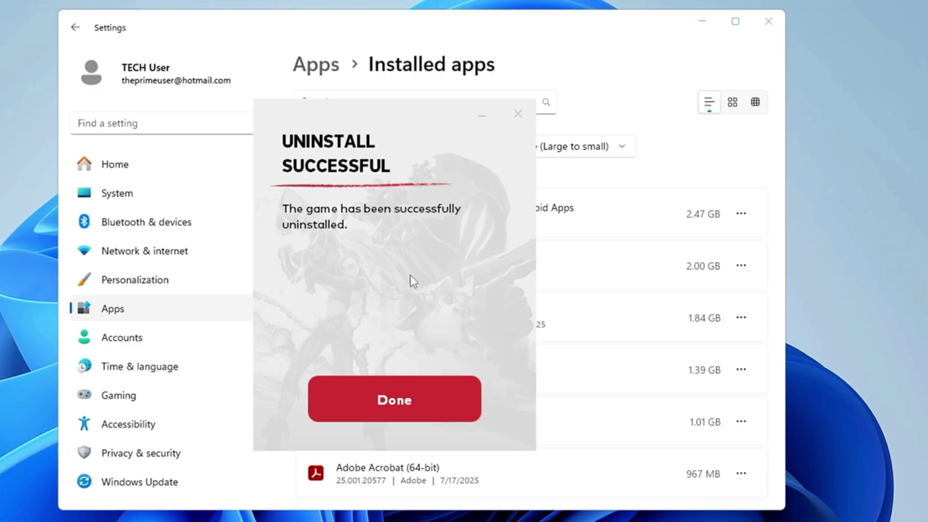
{"action": "left_click", "coordinate": [393, 401]}
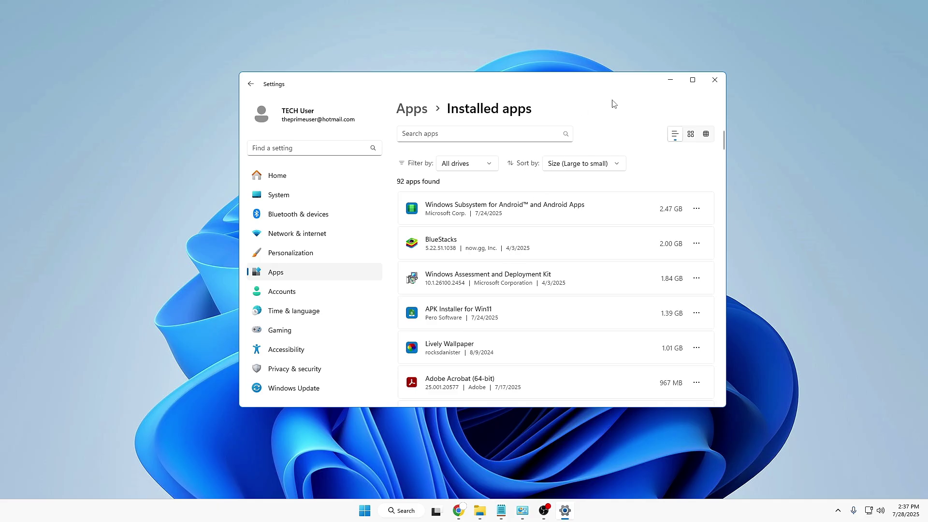
{"action": "left_click", "coordinate": [715, 80]}
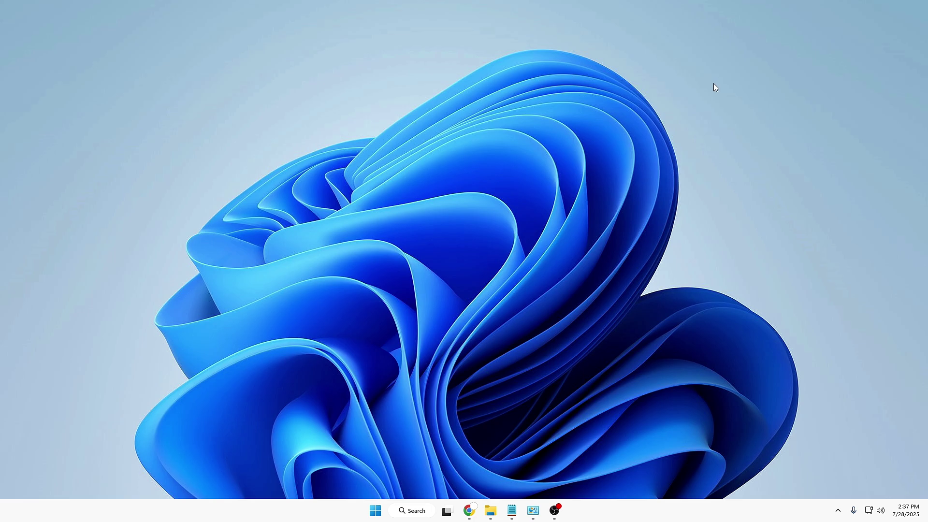
Permanently delete the Riot Games folder from Local Disk (C:) in File Explorer and close the window.
{"action": "left_click", "coordinate": [491, 510]}
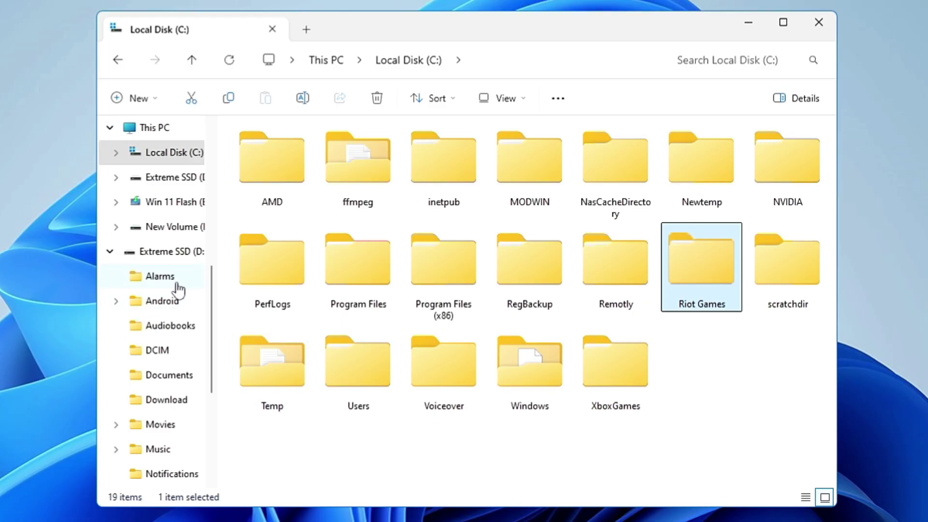
{"action": "scroll", "coordinate": [302, 263], "scroll_direction": "down", "scroll_amount": 3}
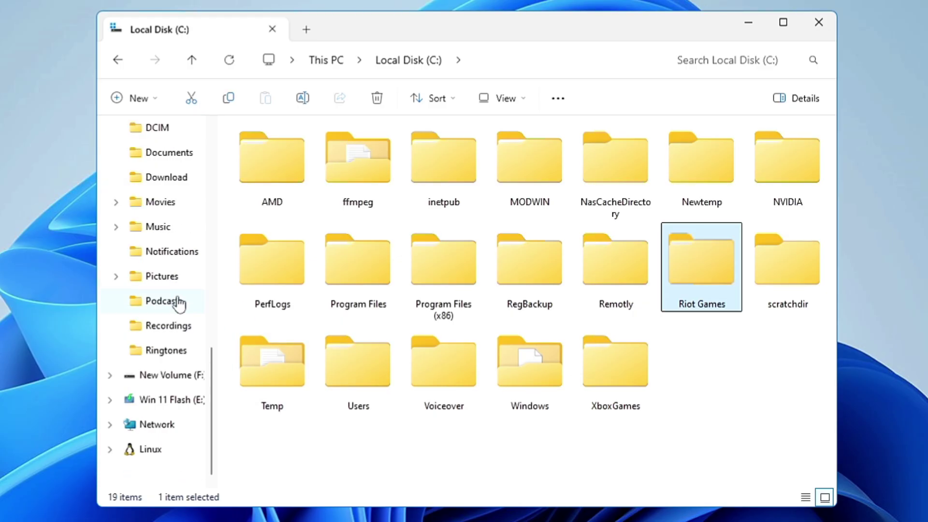
{"action": "scroll", "coordinate": [299, 304], "scroll_direction": "up", "scroll_amount": 2}
{"action": "scroll", "coordinate": [164, 339], "scroll_direction": "up", "scroll_amount": 4}
{"action": "left_click", "coordinate": [140, 275]}
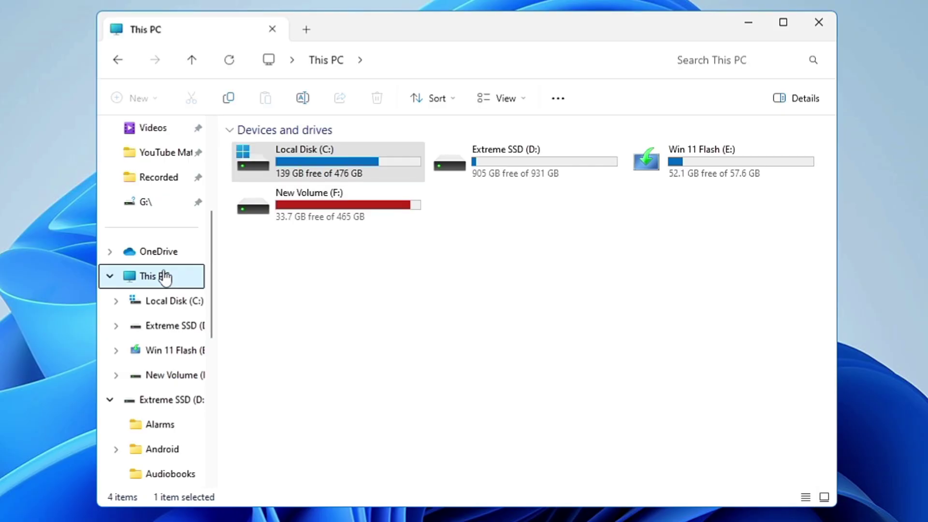
{"action": "double_click", "coordinate": [338, 161]}
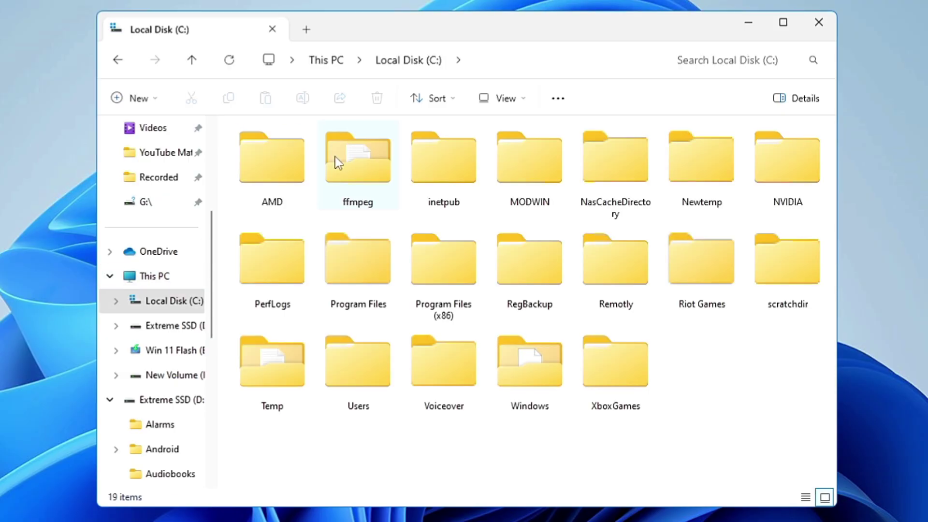
{"action": "left_click", "coordinate": [459, 179]}
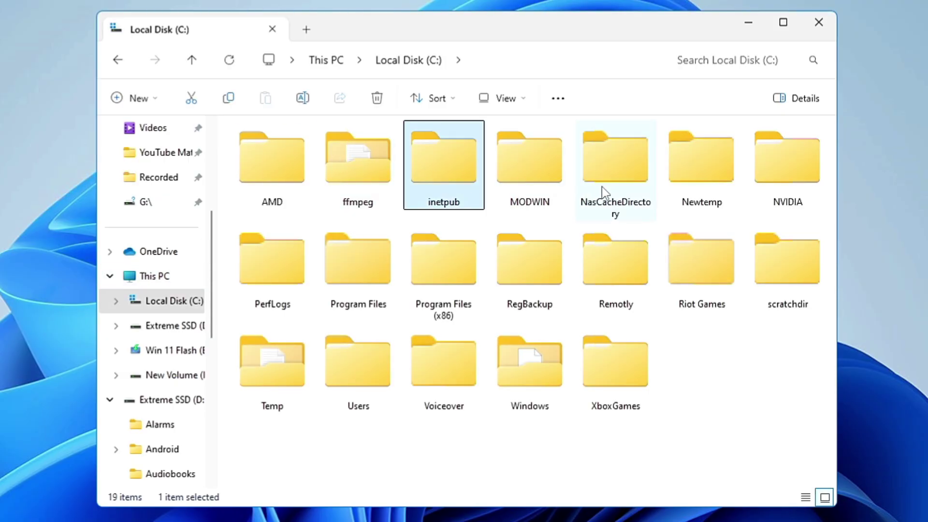
{"action": "left_click", "coordinate": [700, 274]}
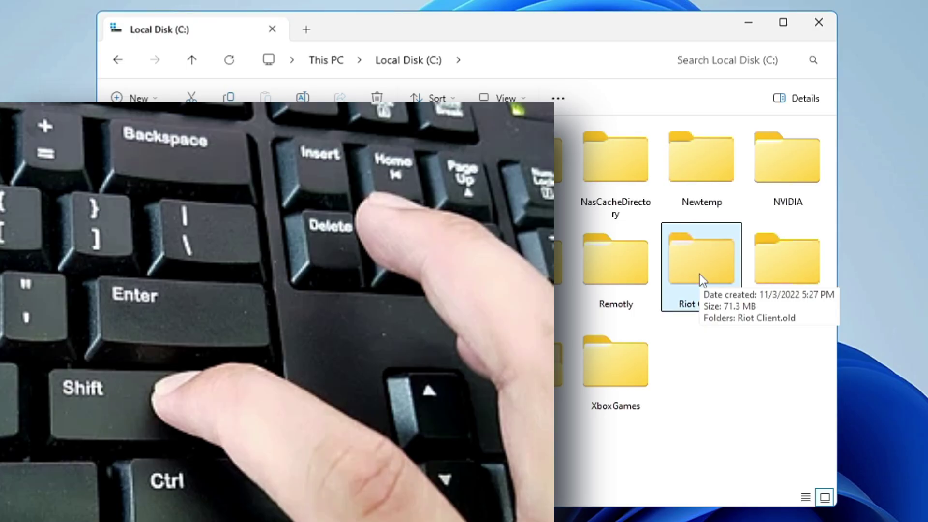
{"action": "key", "text": "shift+Delete"}
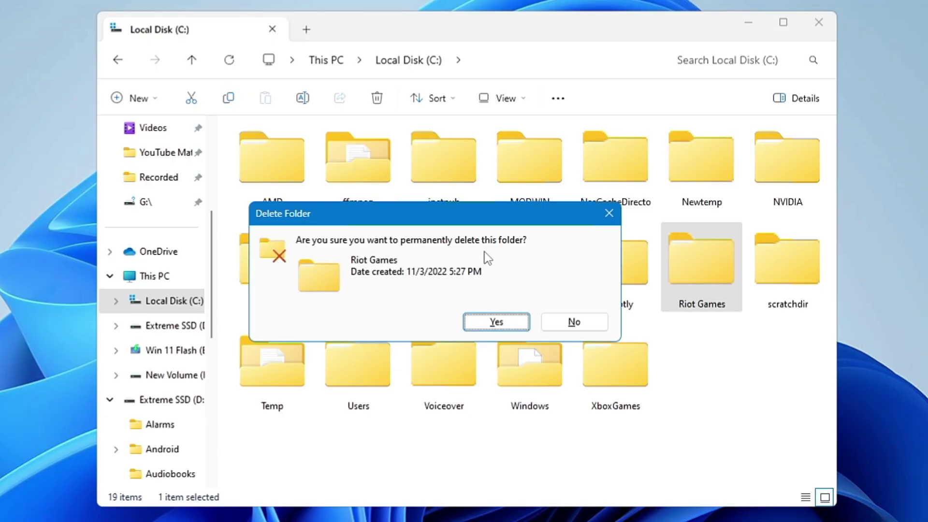
{"action": "left_click", "coordinate": [506, 323]}
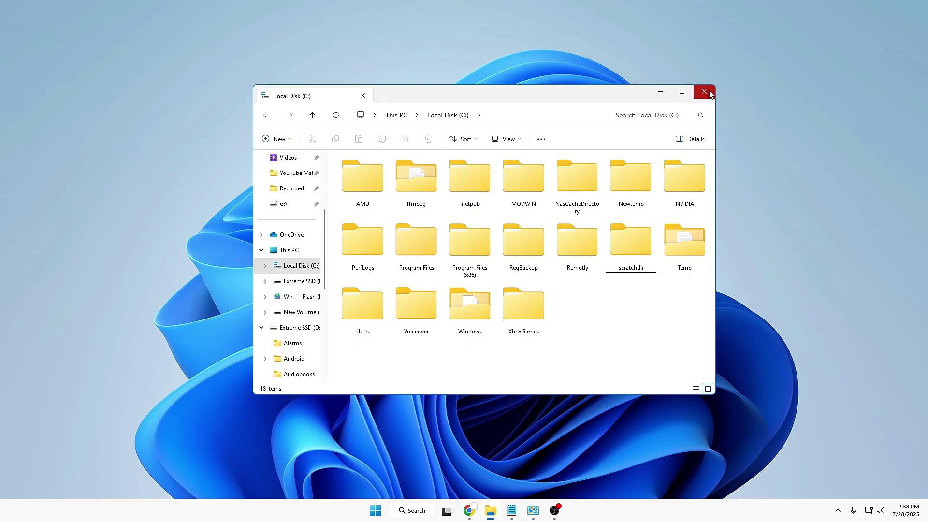
{"action": "left_click", "coordinate": [704, 92]}
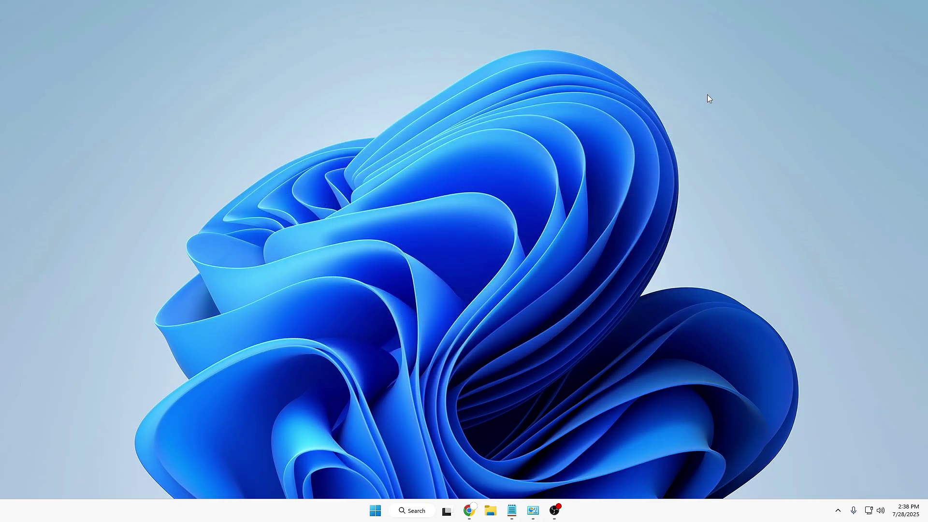
Open the Roaming folder with the Run command %appdata% and check it for a leftover VALORANT folder.
{"action": "right_click", "coordinate": [375, 511]}
{"action": "left_click", "coordinate": [353, 455]}
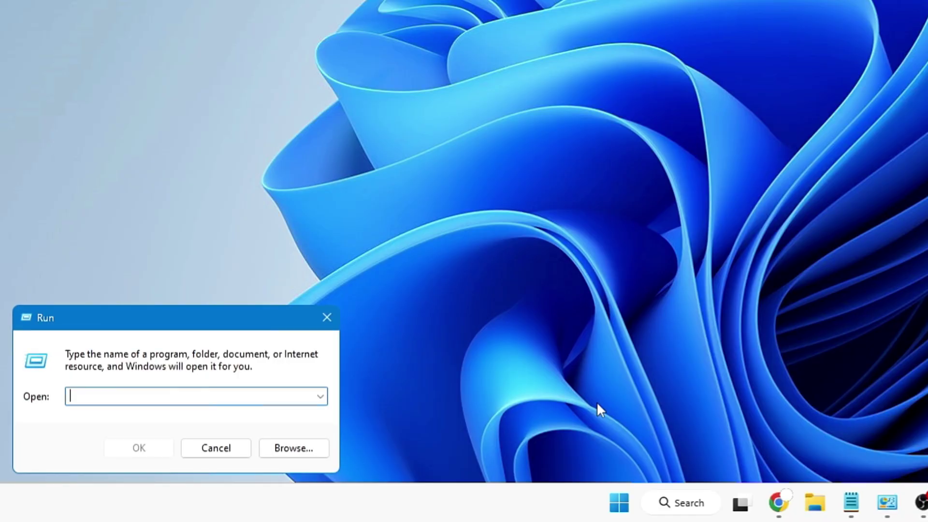
{"action": "type", "text": "%a"}
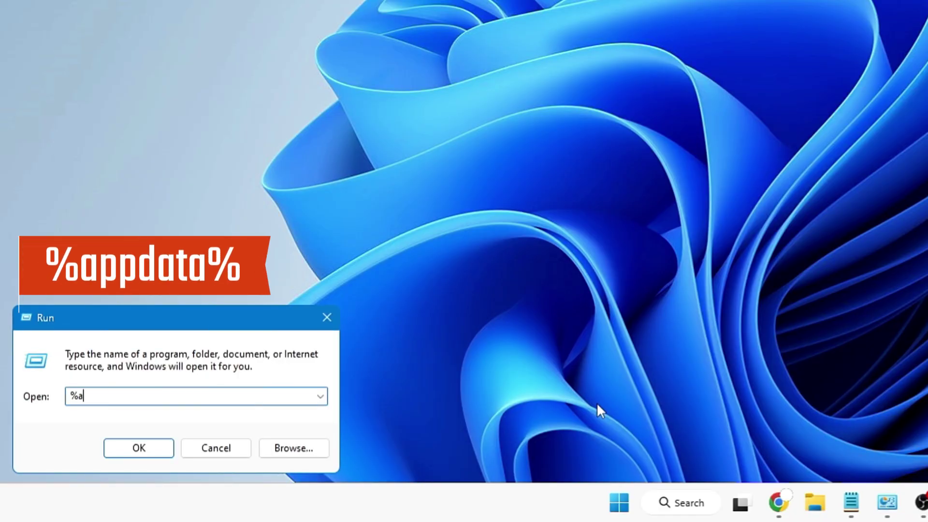
{"action": "type", "text": "ppdata%"}
{"action": "left_click", "coordinate": [139, 447]}
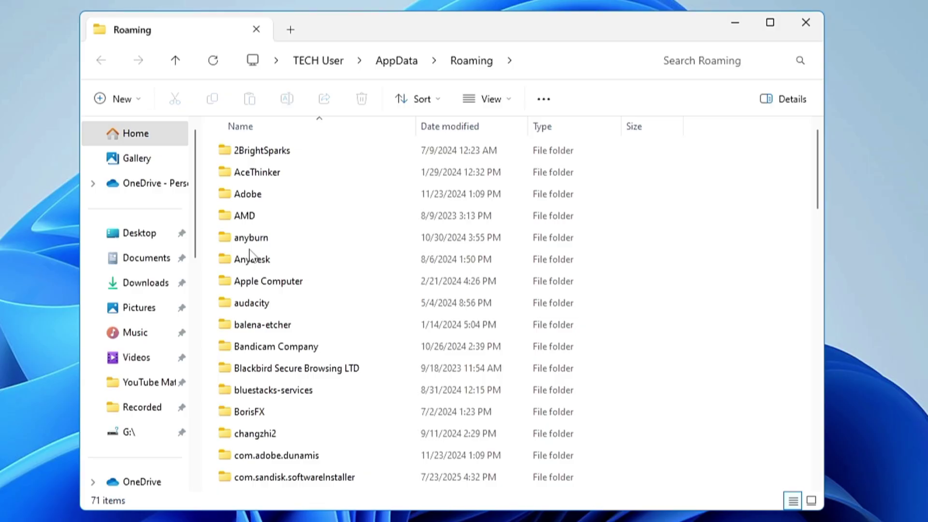
{"action": "left_click", "coordinate": [252, 259]}
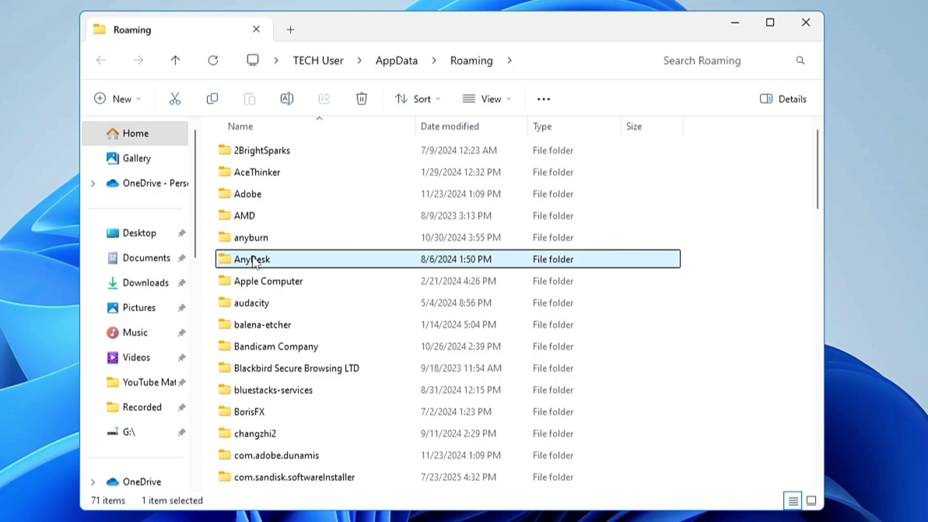
{"action": "key", "text": "v"}
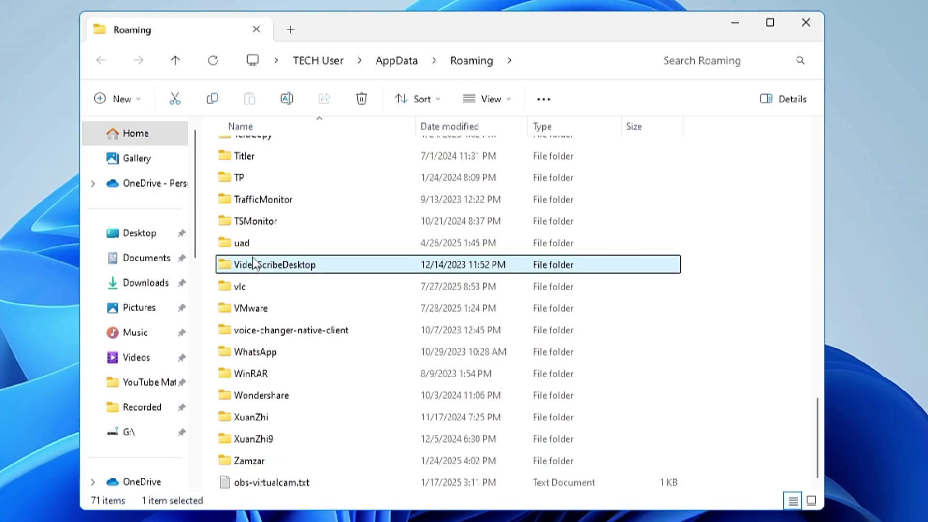
{"action": "key", "text": "v"}
{"action": "key", "text": "v"}
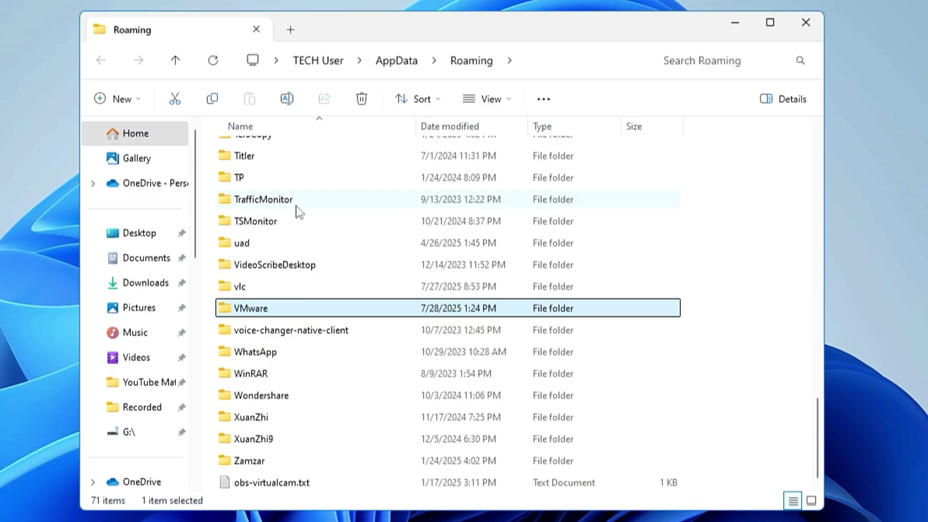
Check the Roaming folder for VALORANT leftovers and permanently delete the riot-client-ux folder.
{"action": "key", "text": "v"}
{"action": "key", "text": "v"}
{"action": "key", "text": "v"}
{"action": "key", "text": "v"}
{"action": "key", "text": "v"}
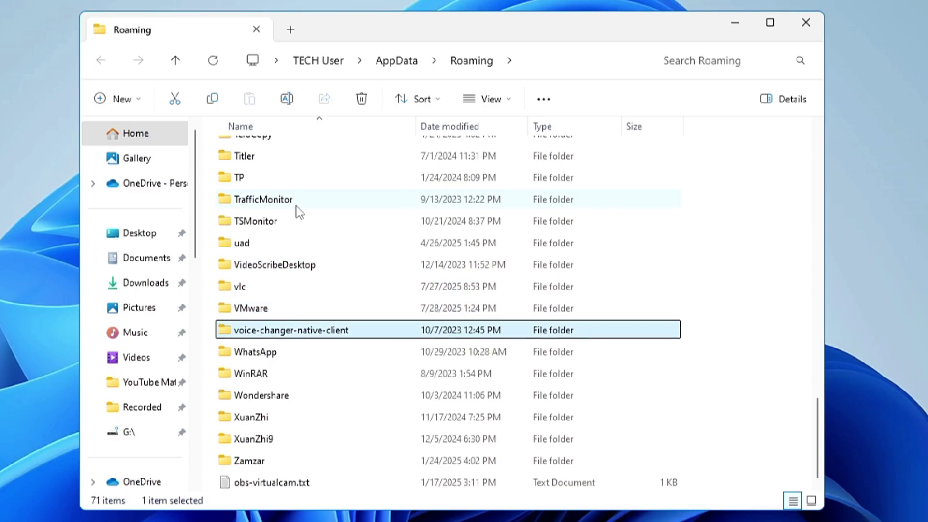
{"action": "key", "text": "r"}
{"action": "scroll", "coordinate": [274, 213], "scroll_direction": "up", "scroll_amount": 1}
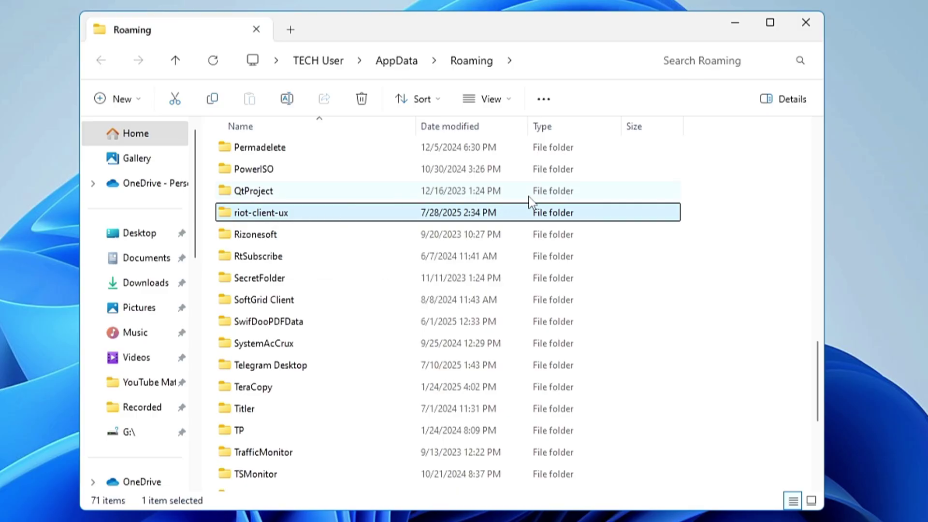
{"action": "key", "text": "shift+Delete"}
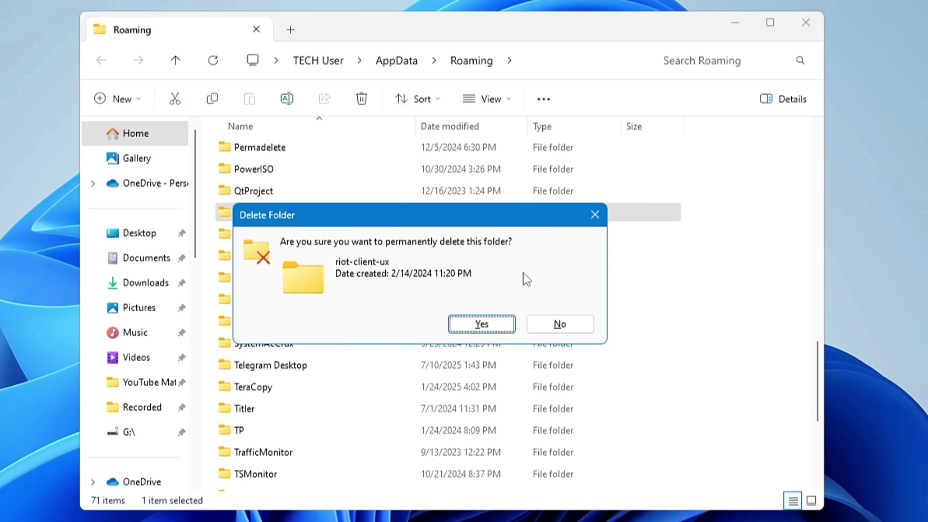
{"action": "left_click", "coordinate": [481, 325]}
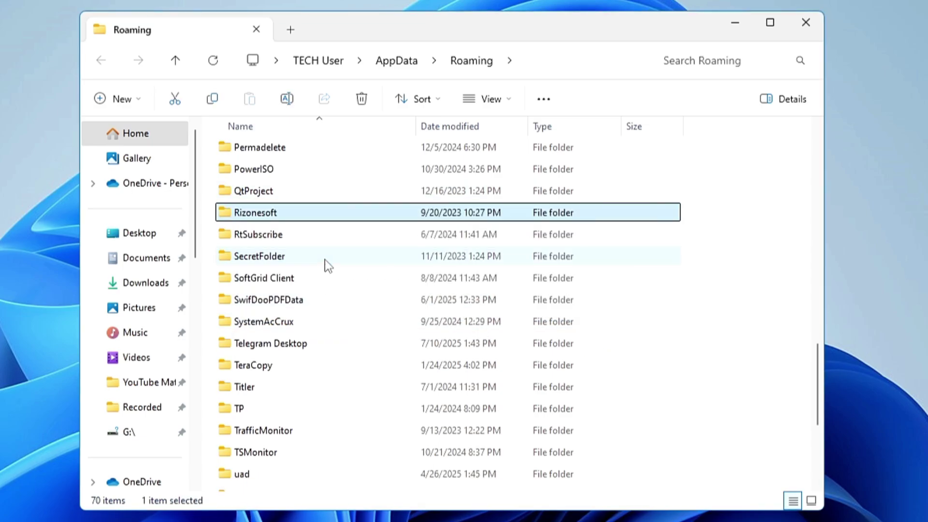
{"action": "key", "text": "Down"}
{"action": "key", "text": "Up"}
{"action": "key", "text": "Down"}
{"action": "key", "text": "Up"}
{"action": "key", "text": "Down"}
{"action": "key", "text": "Up"}
{"action": "key", "text": "Down"}
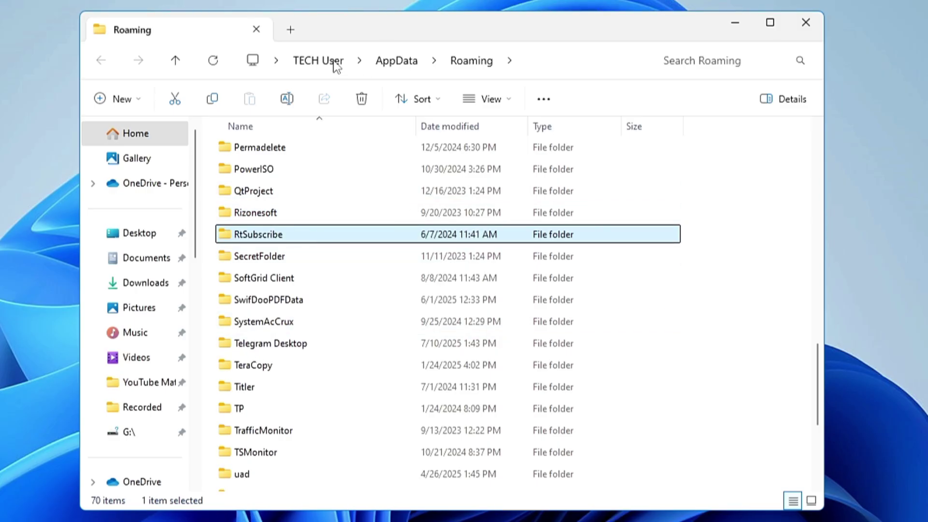
Go up to AppData, open the Local folder and permanently delete its Riot Games folder.
{"action": "left_click", "coordinate": [405, 65]}
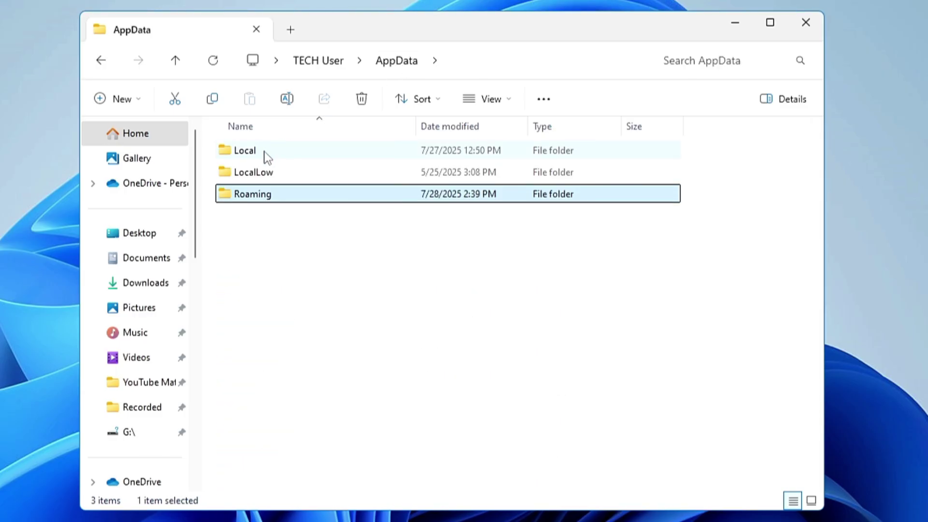
{"action": "double_click", "coordinate": [267, 158]}
{"action": "left_click", "coordinate": [288, 209]}
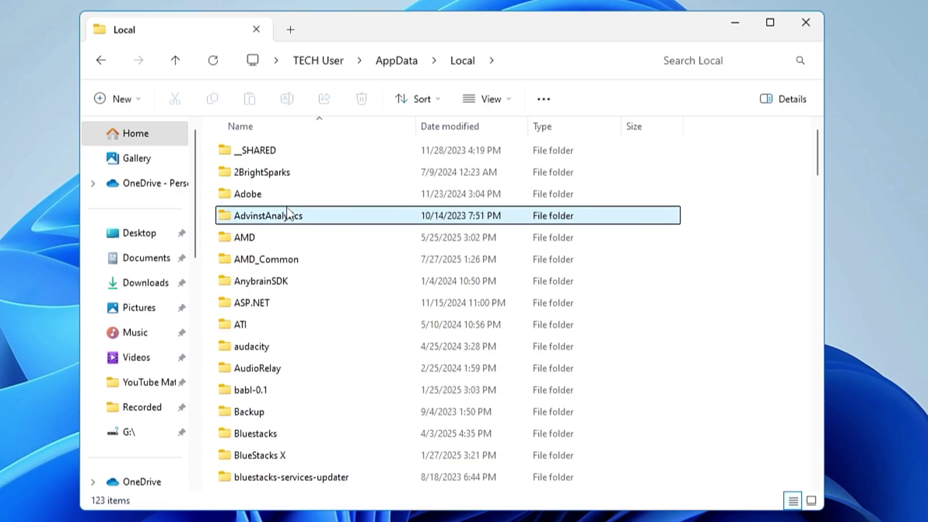
{"action": "key", "text": "r"}
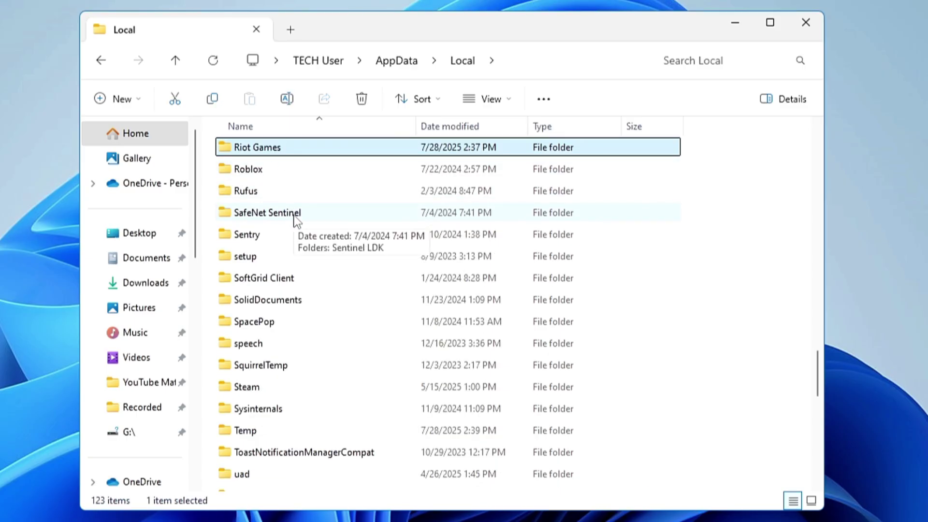
{"action": "key", "text": "shift+Delete"}
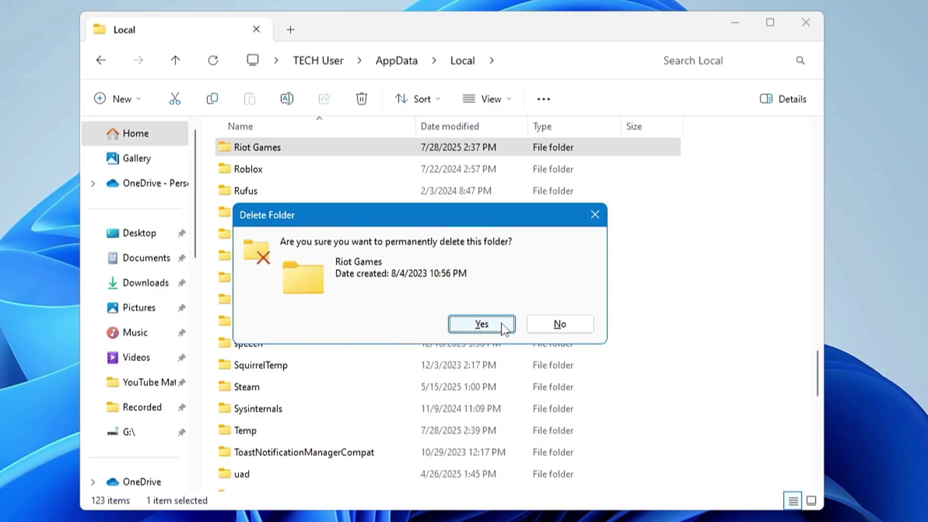
{"action": "left_click", "coordinate": [501, 323]}
Check the Local folder for other Riot leftovers and permanently delete the VALORANT folder.
{"action": "type", "text": "res"}
{"action": "key", "text": "r"}
{"action": "key", "text": "r"}
{"action": "key", "text": "r"}
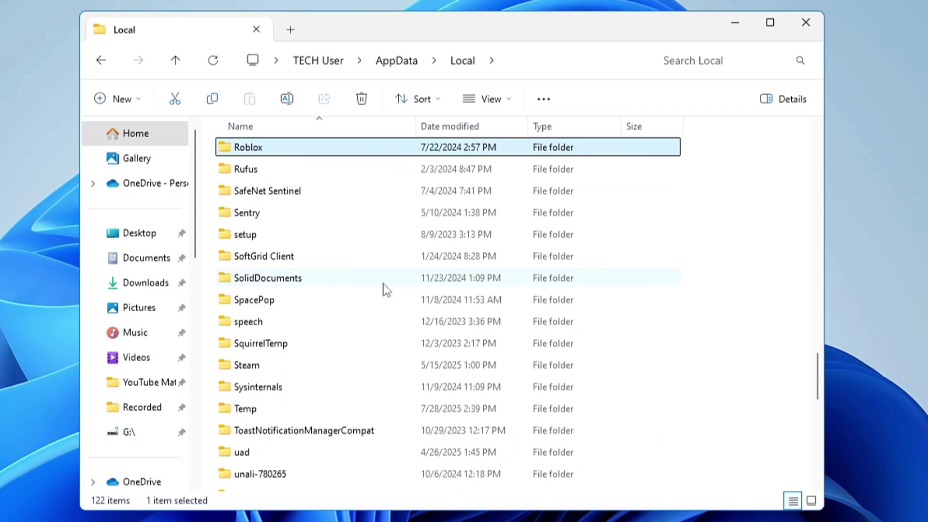
{"action": "key", "text": "v"}
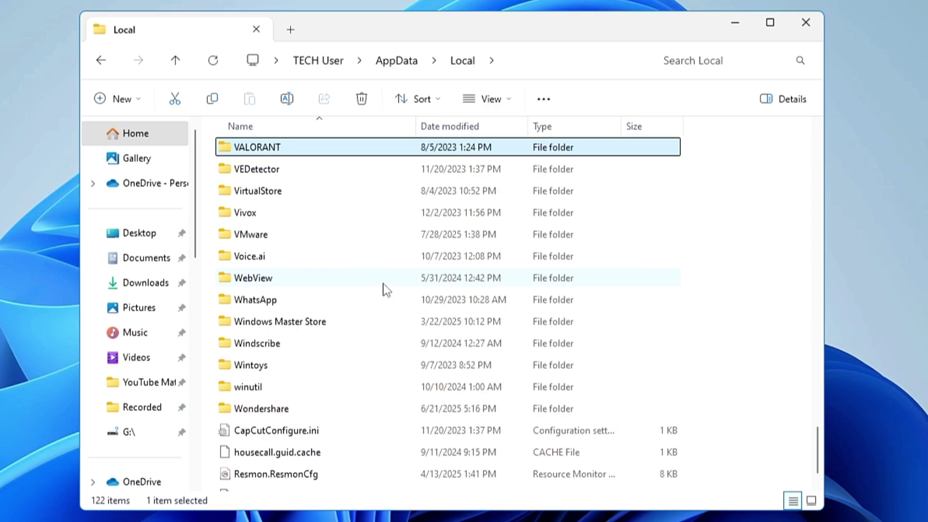
{"action": "scroll", "coordinate": [355, 280], "scroll_direction": "up", "scroll_amount": 1}
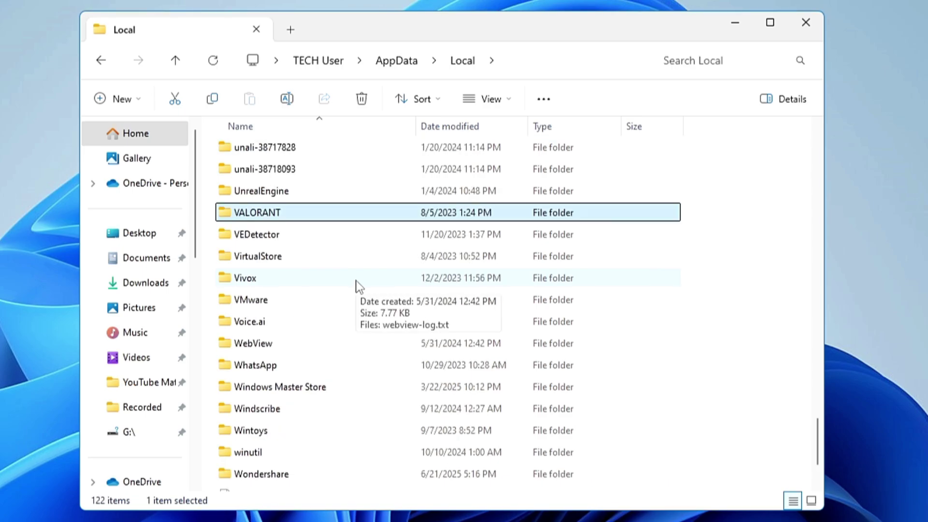
{"action": "key", "text": "shift+Delete"}
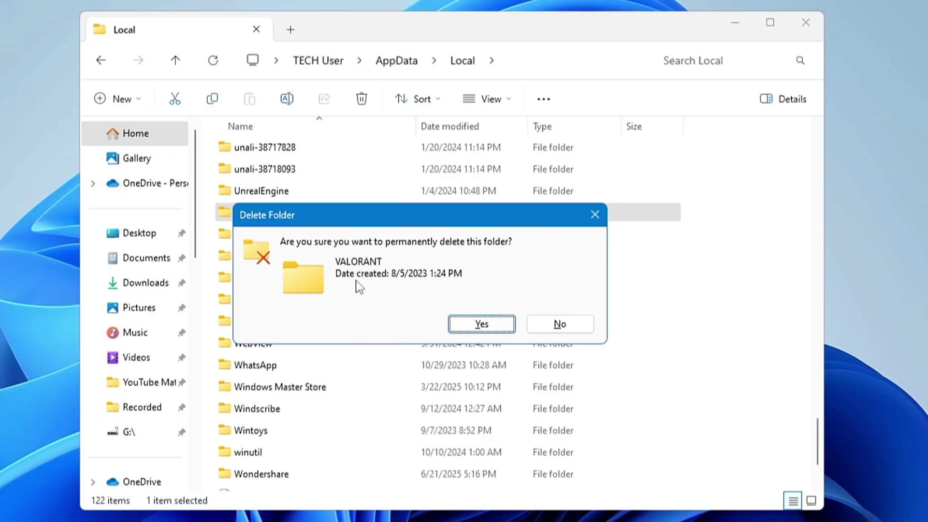
{"action": "left_click", "coordinate": [481, 323]}
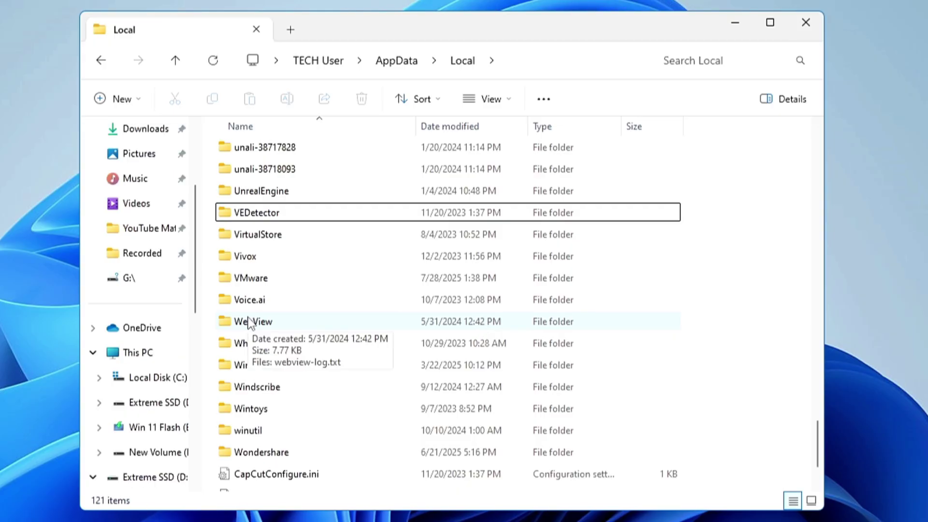
Switch from the Local folder to This PC to show the drives.
{"action": "left_click", "coordinate": [147, 354]}
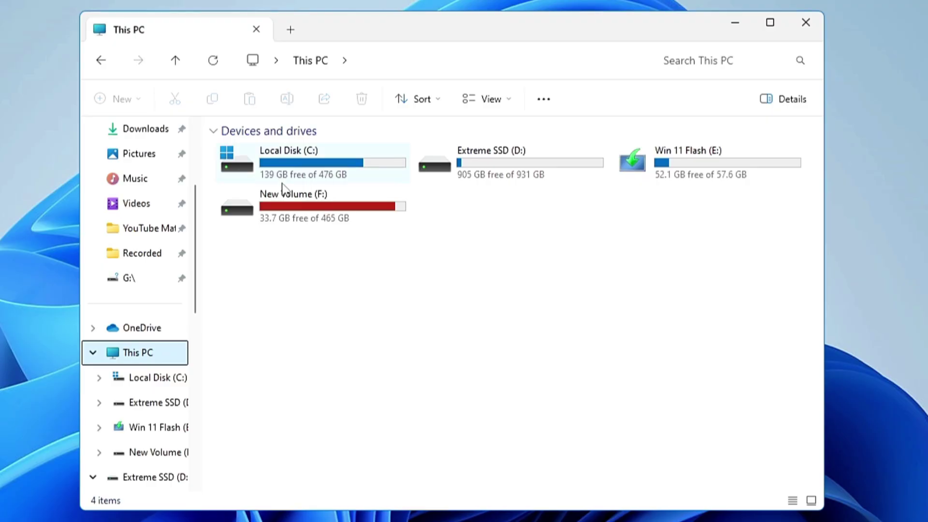